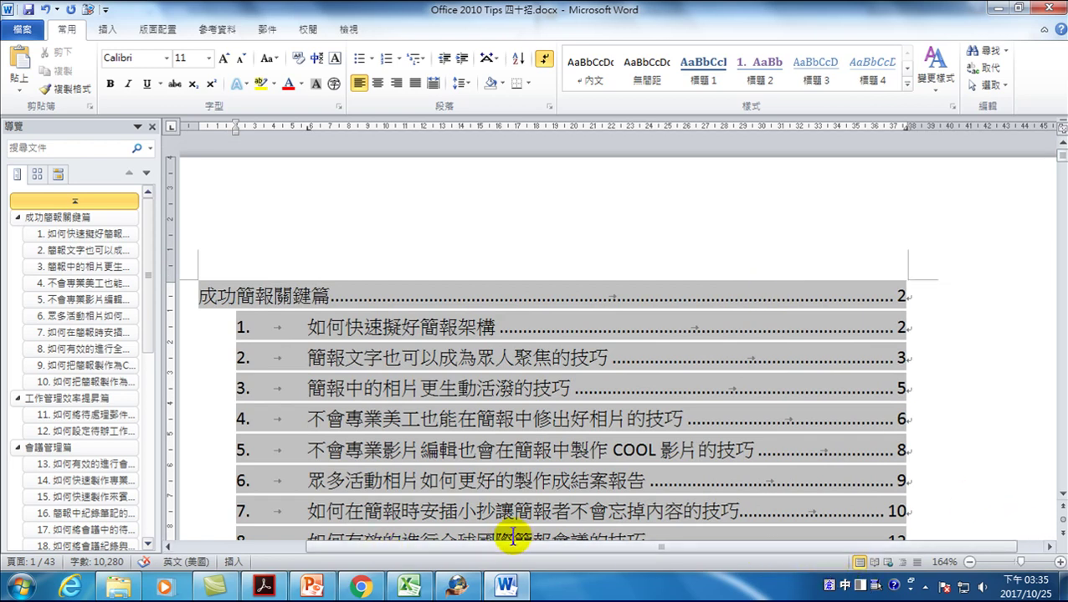
Zoom out to see the full table of contents and inspect entry 5's text.
{"action": "left_click_drag", "start_coordinate": [517, 549], "coordinate": [473, 549]}
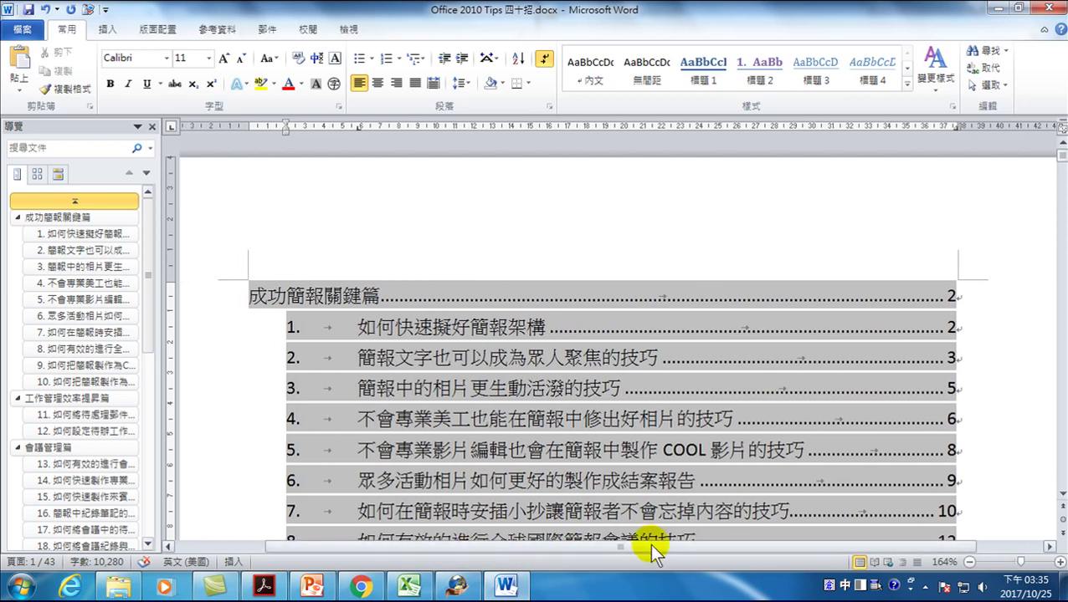
{"action": "left_click", "coordinate": [970, 563]}
{"action": "left_click", "coordinate": [970, 563]}
{"action": "left_click", "coordinate": [970, 563]}
{"action": "left_click", "coordinate": [969, 563]}
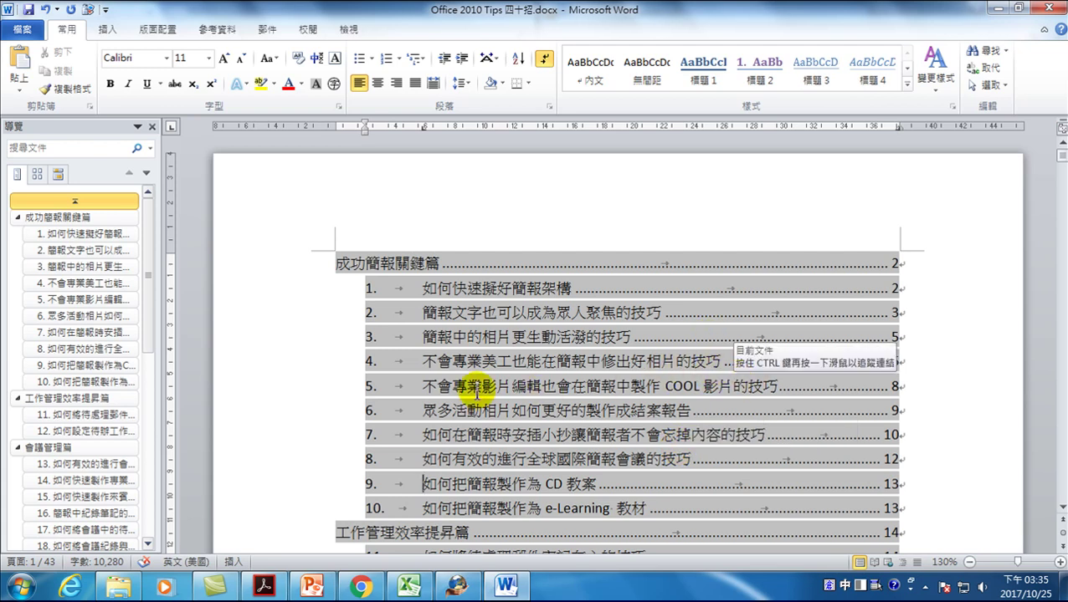
{"action": "left_click_drag", "start_coordinate": [665, 386], "coordinate": [786, 387]}
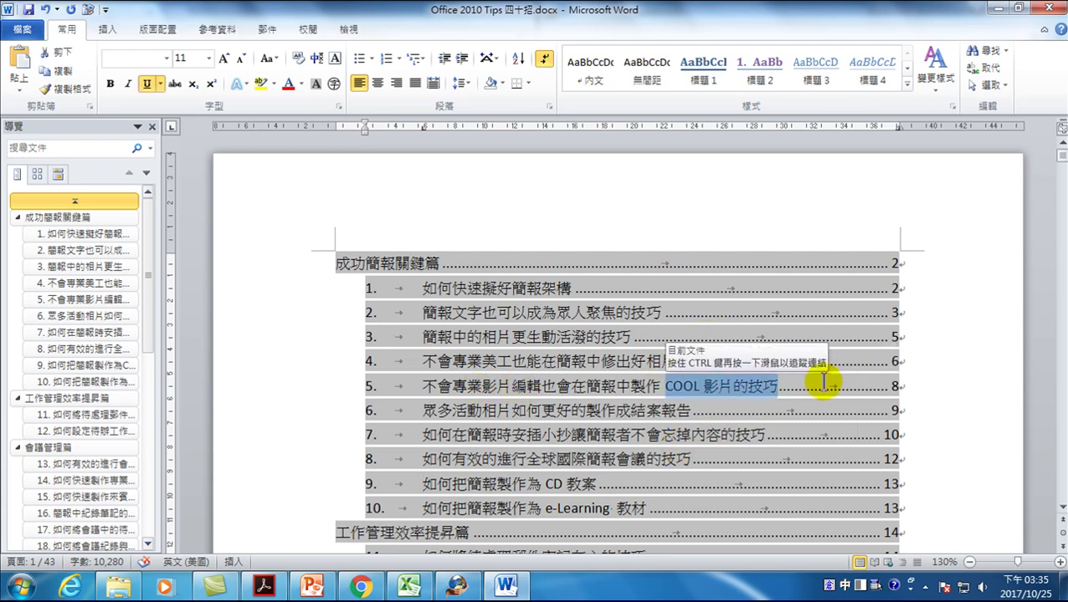
{"action": "left_click", "coordinate": [778, 387]}
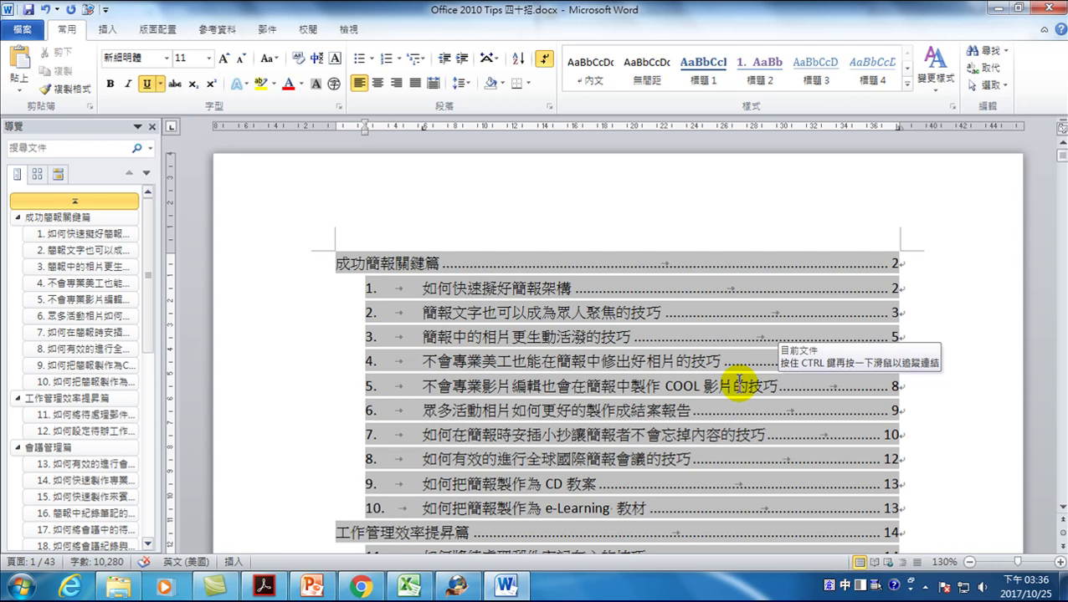
{"action": "left_click", "coordinate": [340, 233]}
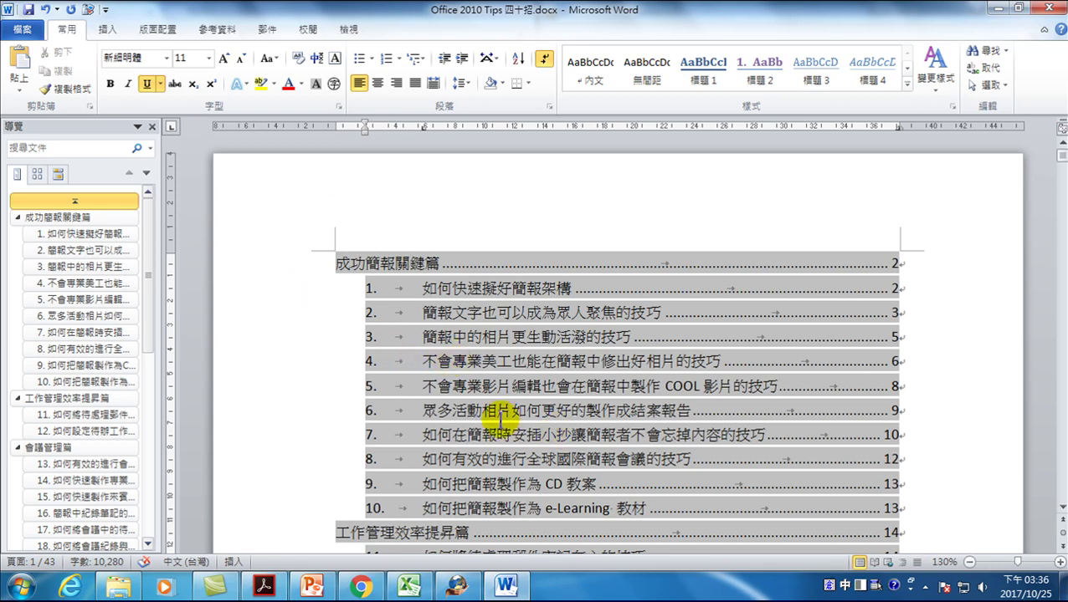
Jump to the section 5 heading through its TOC link and append '，所以不用專業美工也'.
{"action": "left_click", "coordinate": [443, 390], "text": "ctrl"}
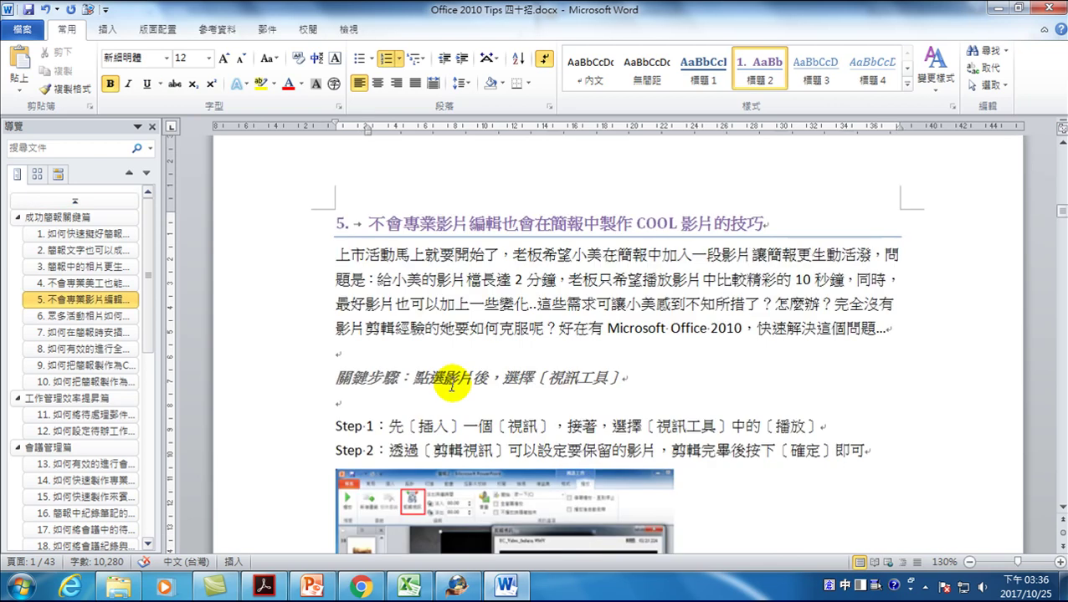
{"action": "left_click", "coordinate": [800, 215]}
{"action": "type", "text": "，"}
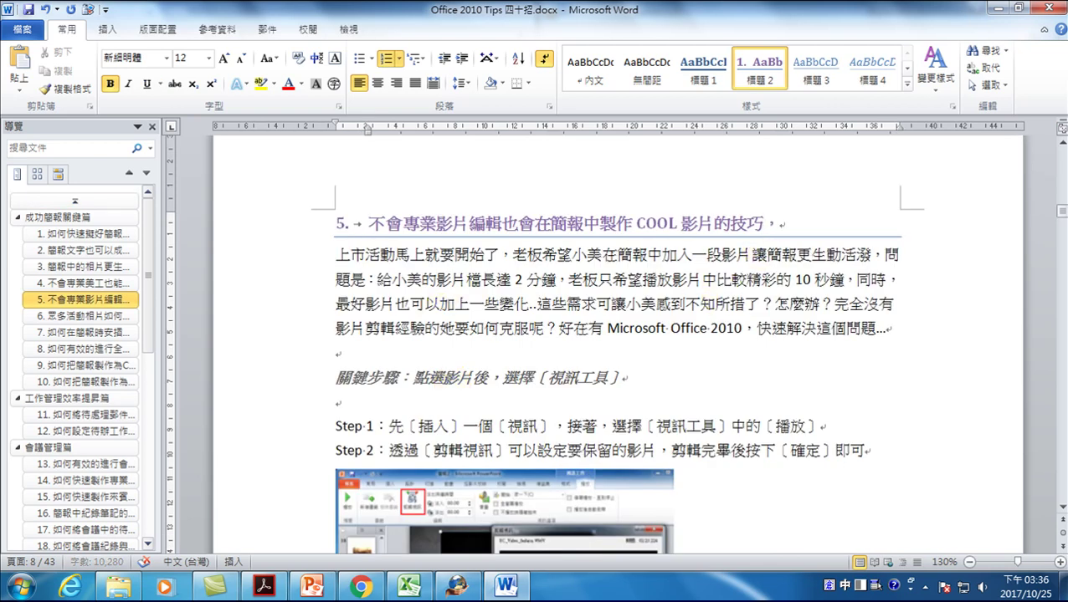
{"action": "type", "text": "所以"}
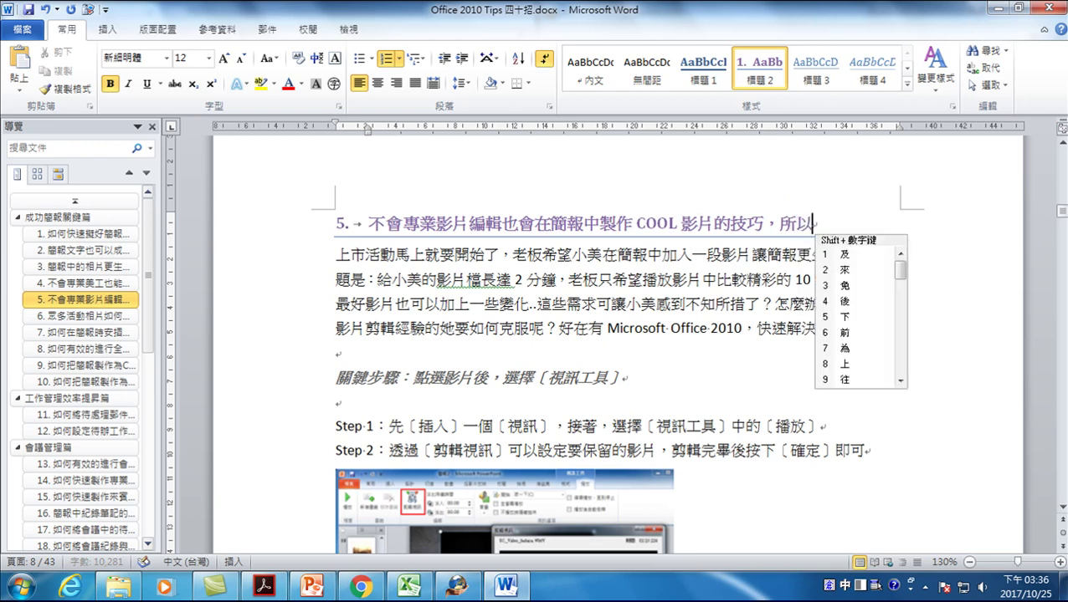
{"action": "type", "text": "不用專"}
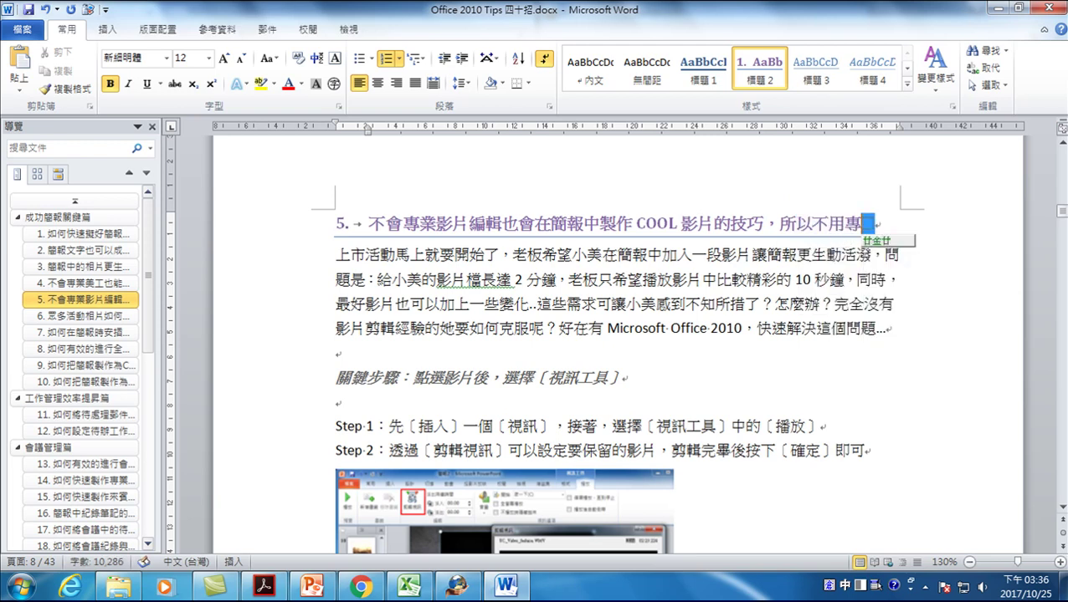
{"action": "type", "text": "業美"}
{"action": "key", "text": "space"}
{"action": "key", "text": "BackSpace"}
{"action": "type", "text": "g"}
{"action": "key", "text": "space"}
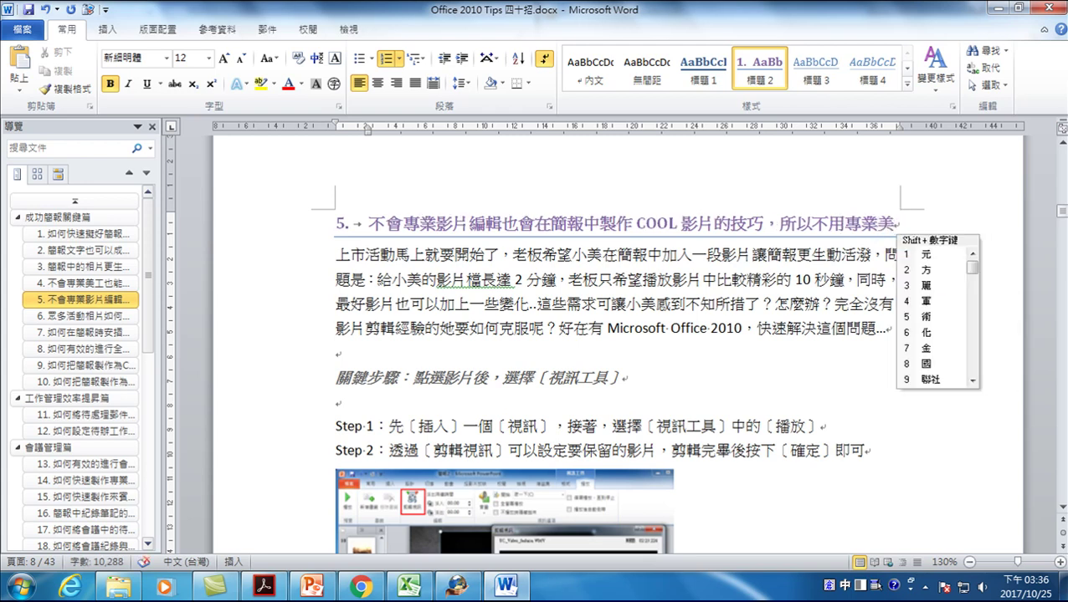
{"action": "type", "text": "美也"}
{"action": "key", "text": "BackSpace"}
{"action": "key", "text": "BackSpace"}
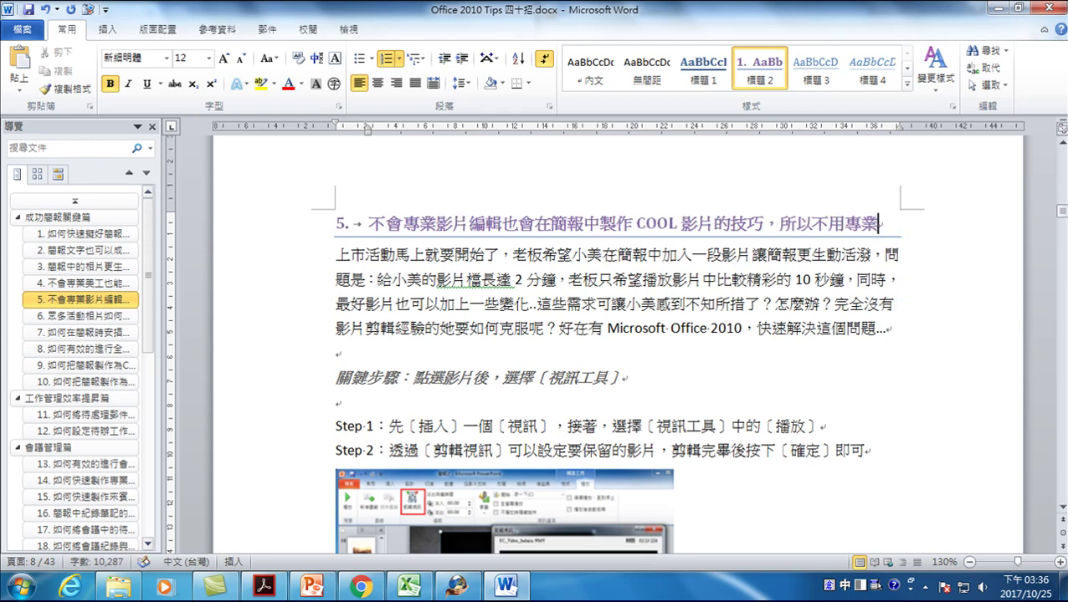
{"action": "type", "text": "t"}
{"action": "type", "text": "美工也"}
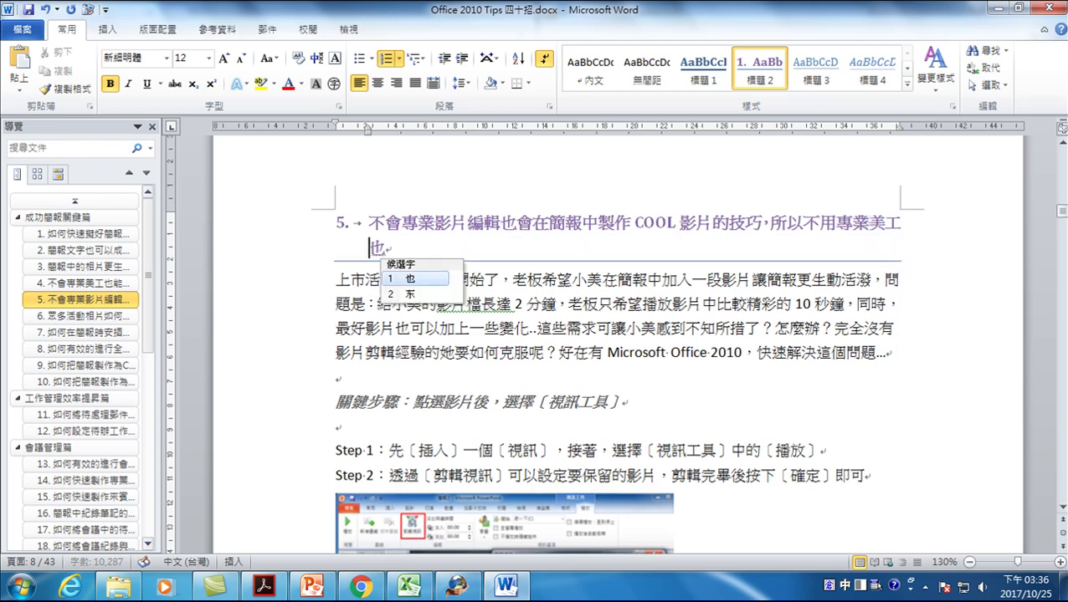
{"action": "key", "text": "Left"}
Fix the misplaced 'OK' so the heading ends with '也 OK', then return to the top.
{"action": "type", "text": "OK"}
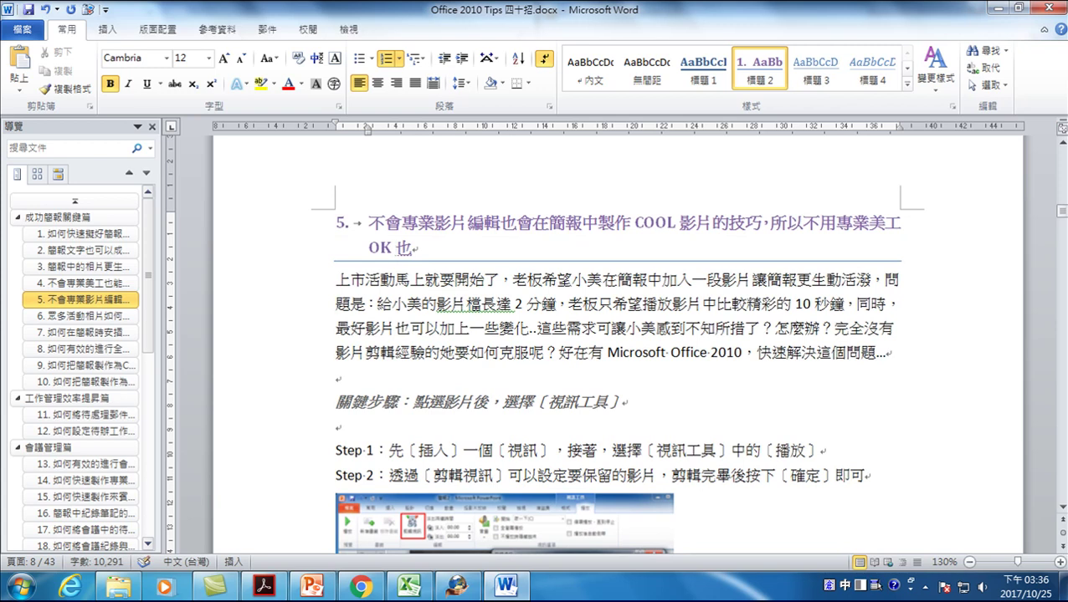
{"action": "key", "text": "ctrl+space"}
{"action": "left_click", "coordinate": [381, 248]}
{"action": "key", "text": "ctrl+z"}
{"action": "key", "text": "End"}
{"action": "type", "text": "OK"}
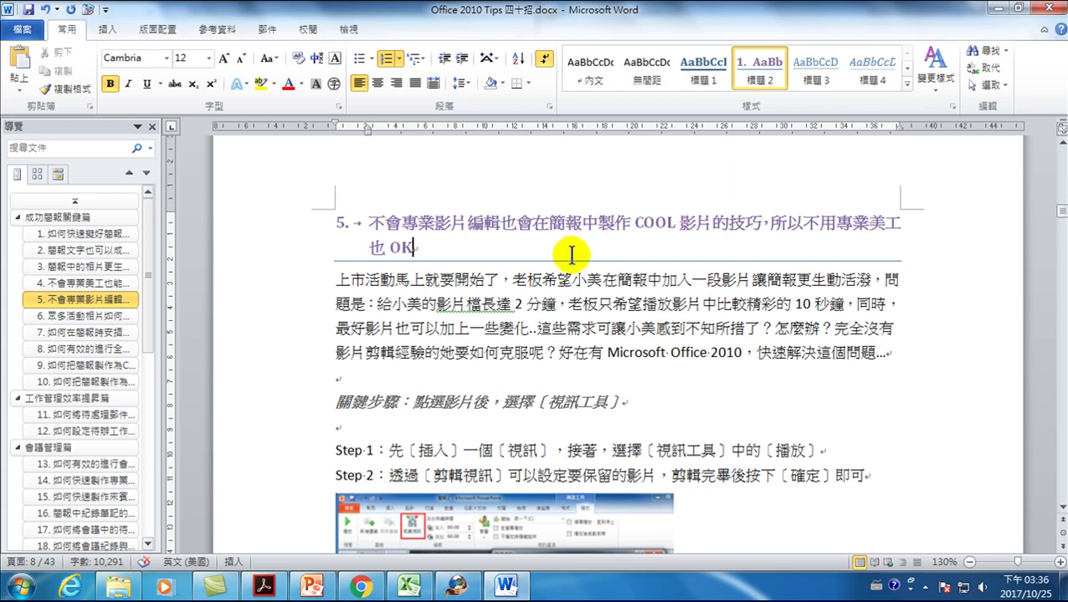
{"action": "scroll", "coordinate": [532, 310], "scroll_direction": "down", "scroll_amount": 6}
{"action": "scroll", "coordinate": [532, 311], "scroll_direction": "up", "scroll_amount": 5}
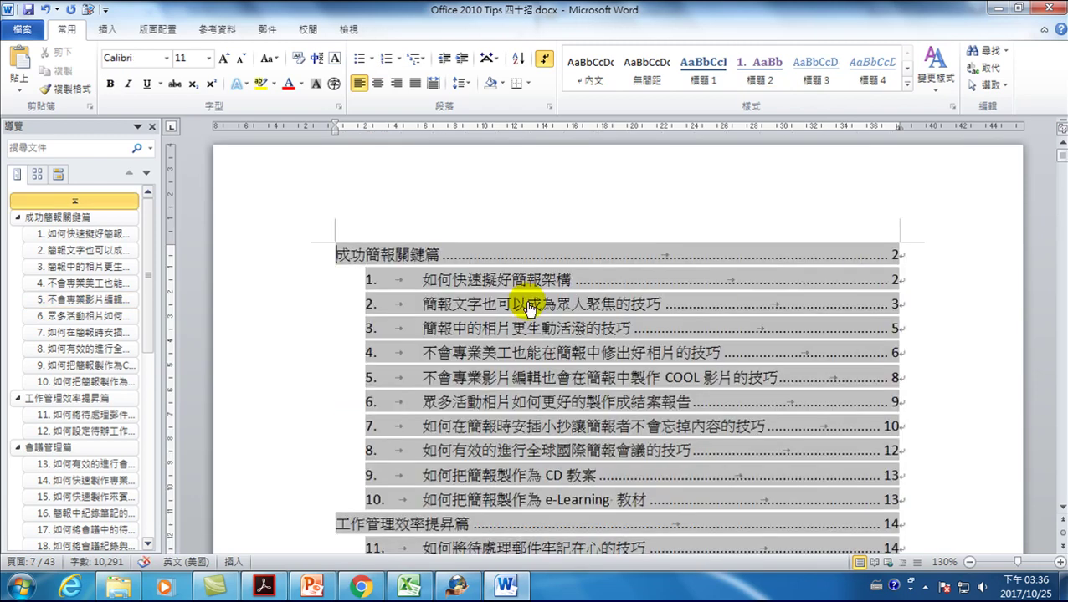
{"action": "key", "text": "ctrl+Home"}
Update the entire table of contents from the References tab so entry 5 shows the new heading.
{"action": "scroll", "coordinate": [533, 297], "scroll_direction": "down", "scroll_amount": 3}
{"action": "left_click", "coordinate": [526, 252]}
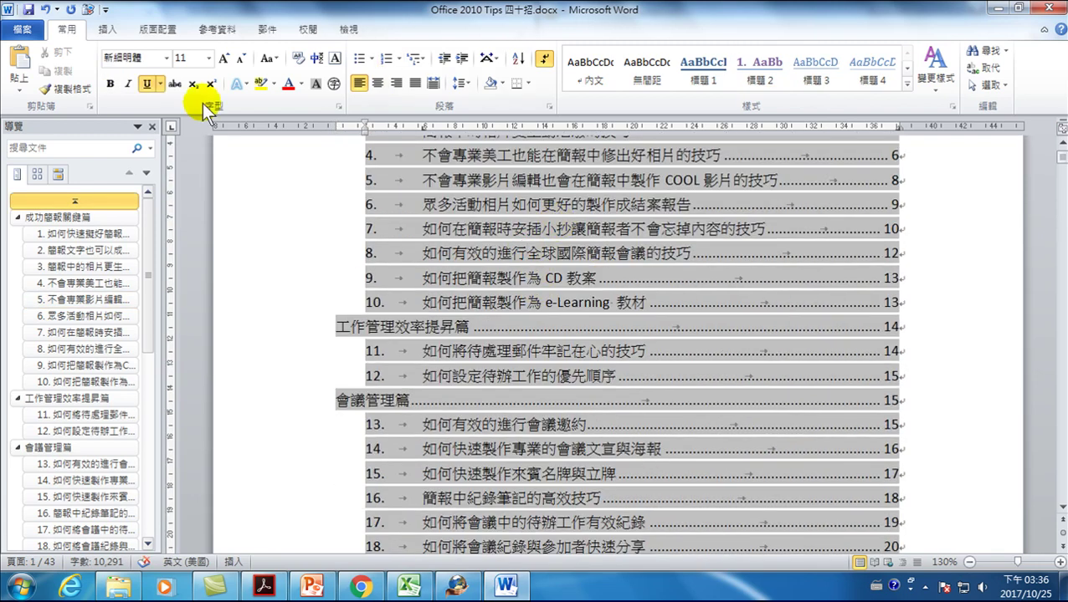
{"action": "left_click", "coordinate": [345, 33]}
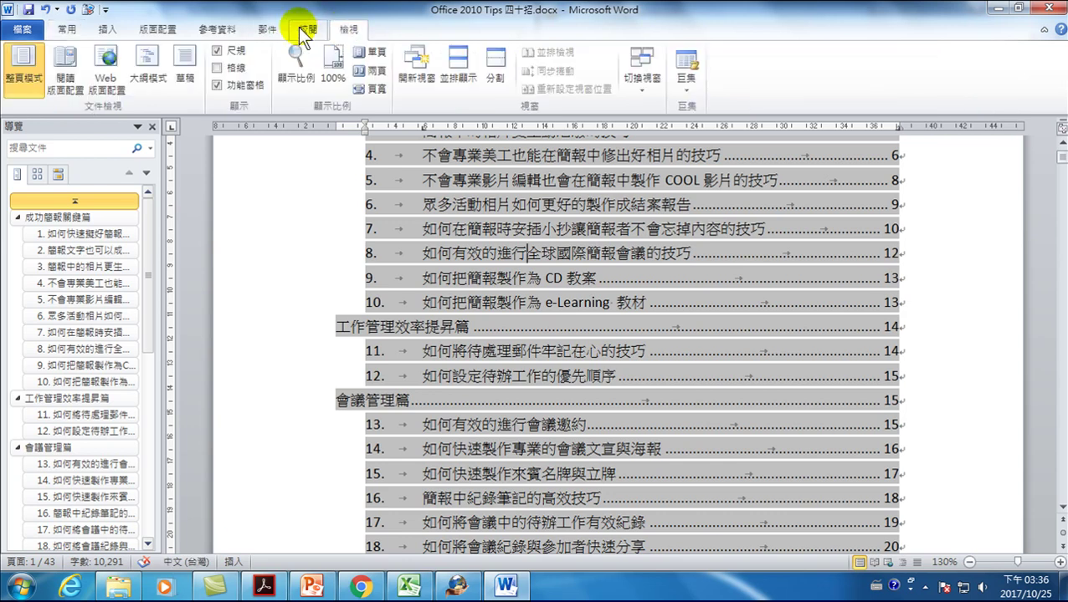
{"action": "left_click", "coordinate": [214, 32]}
{"action": "left_click", "coordinate": [72, 68]}
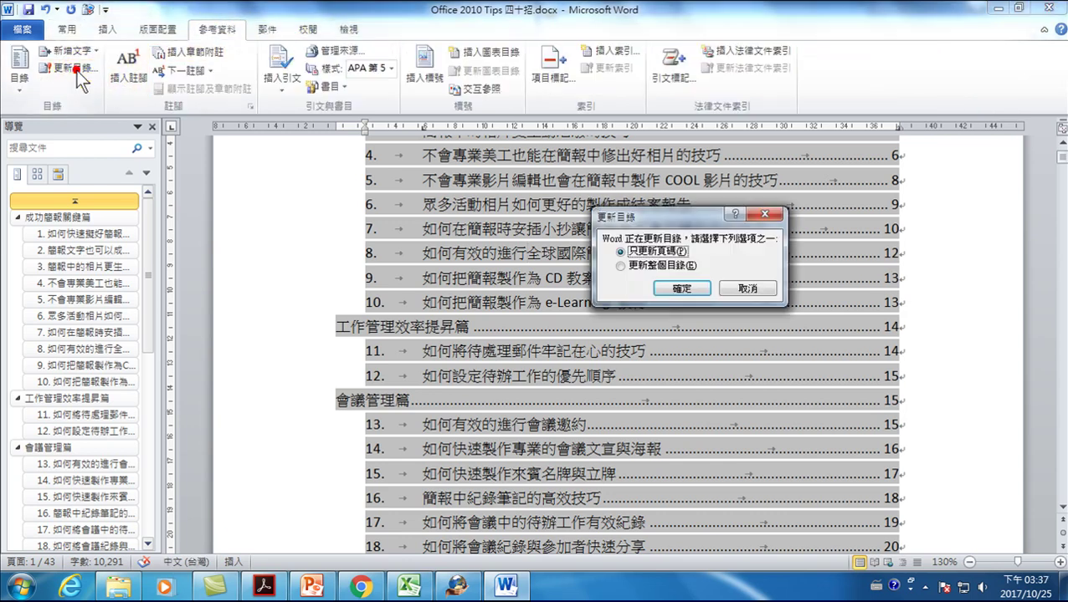
{"action": "left_click", "coordinate": [645, 266]}
{"action": "left_click", "coordinate": [681, 288]}
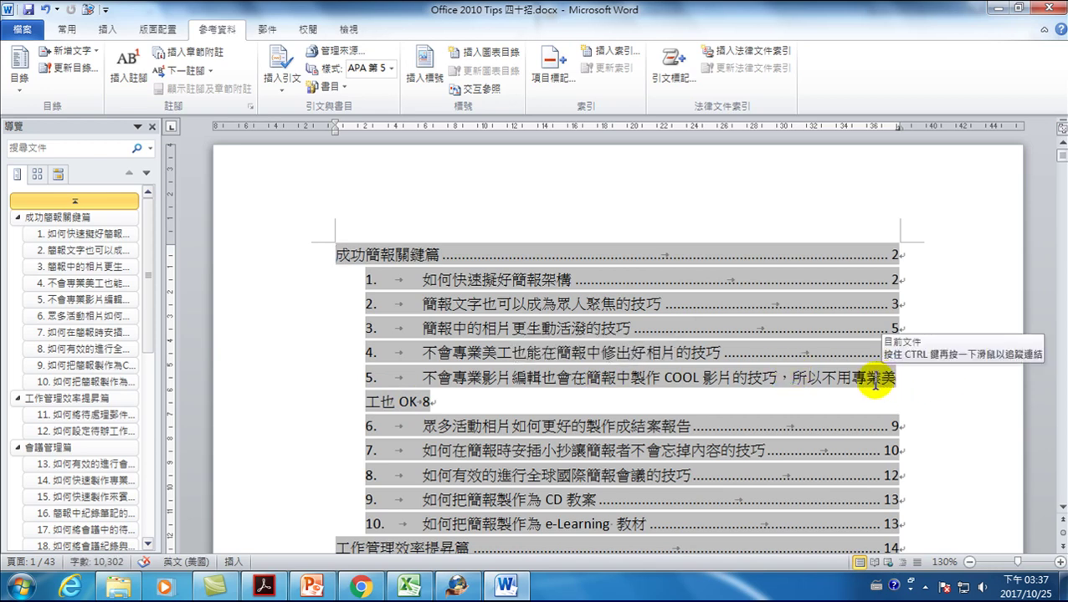
Select both lines of table of contents entry 5.
{"action": "left_click_drag", "start_coordinate": [423, 378], "coordinate": [468, 381]}
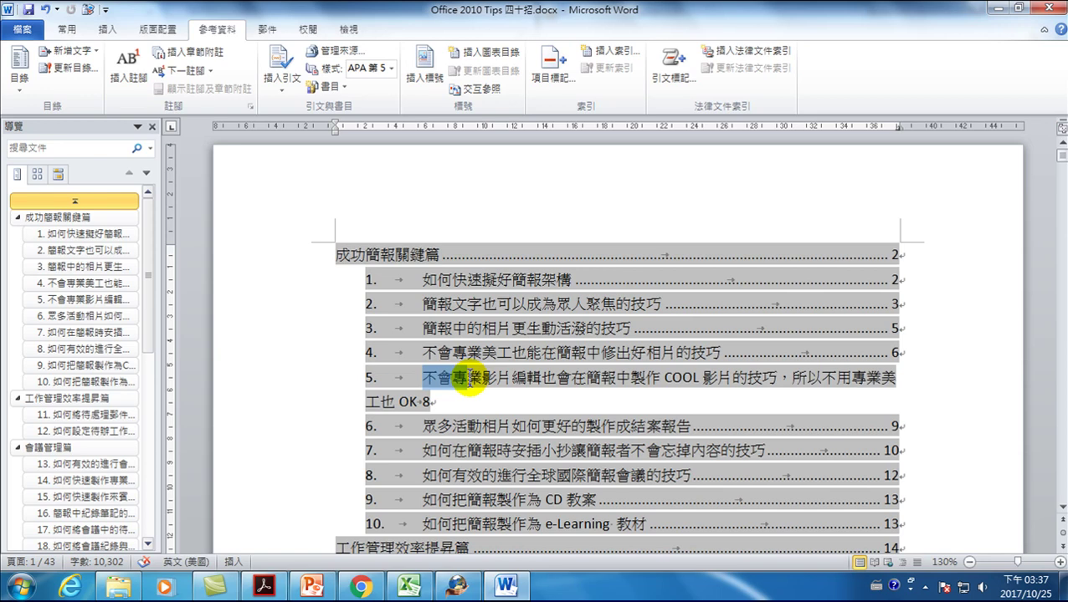
{"action": "triple_click", "coordinate": [469, 378]}
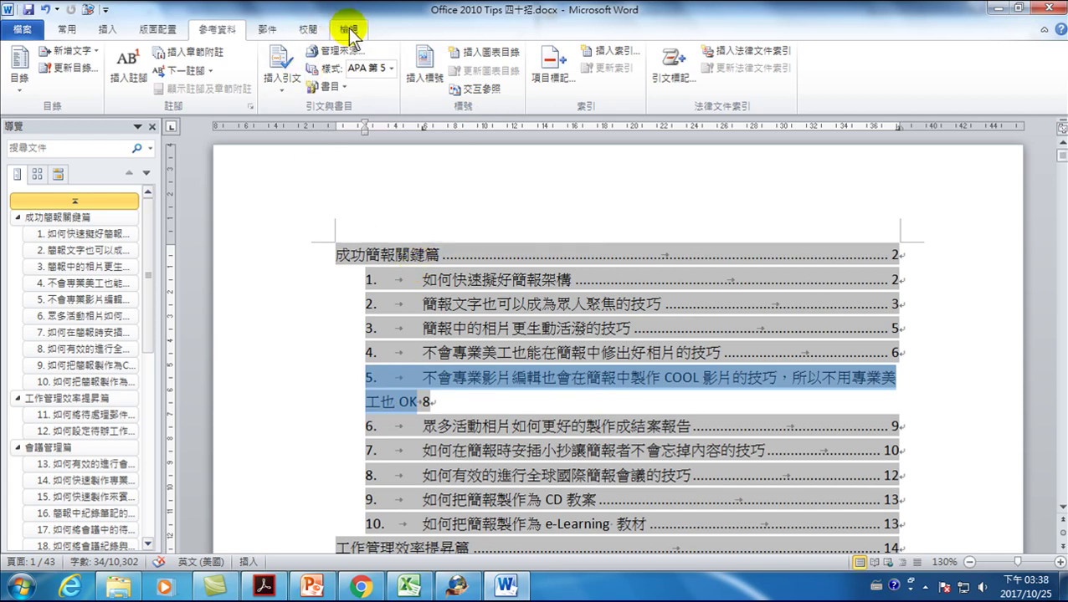
Set the left and right margins to 2 cm in Page Setup's Margins tab.
{"action": "left_click", "coordinate": [159, 33]}
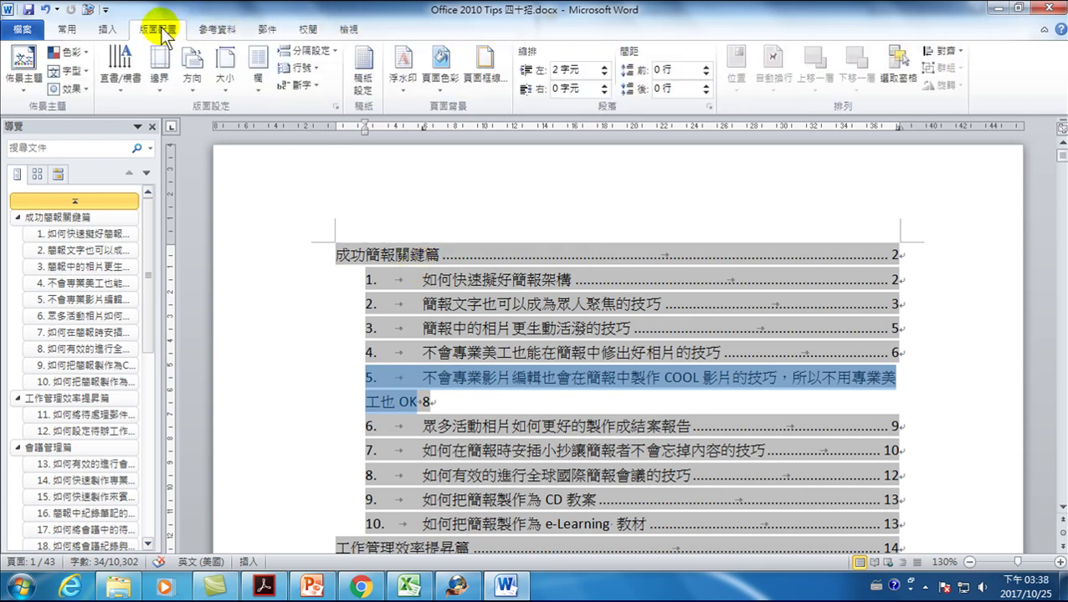
{"action": "left_click", "coordinate": [159, 67]}
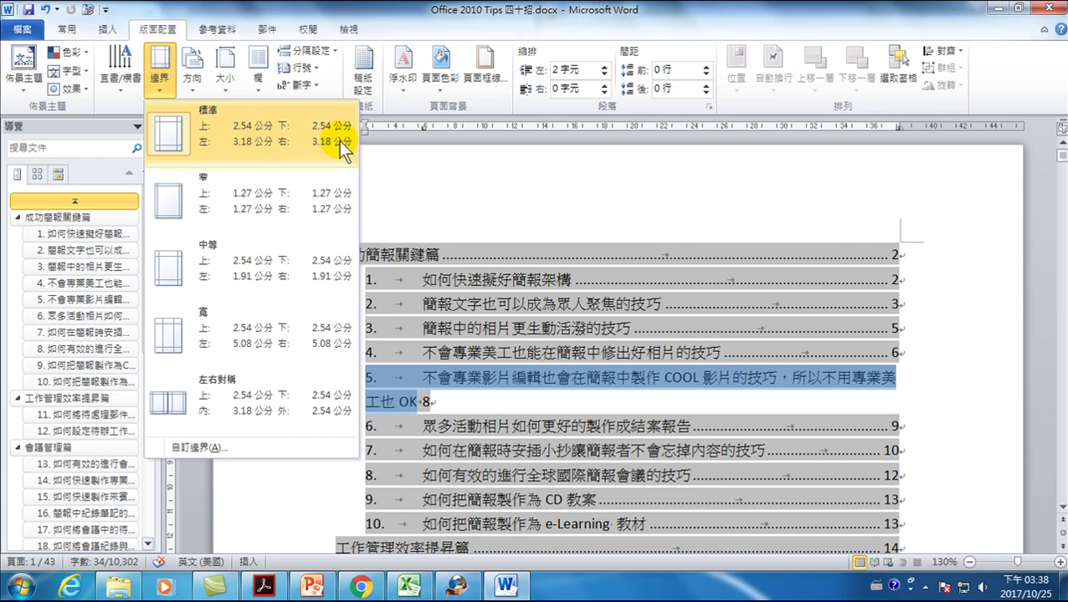
{"action": "left_click", "coordinate": [207, 446]}
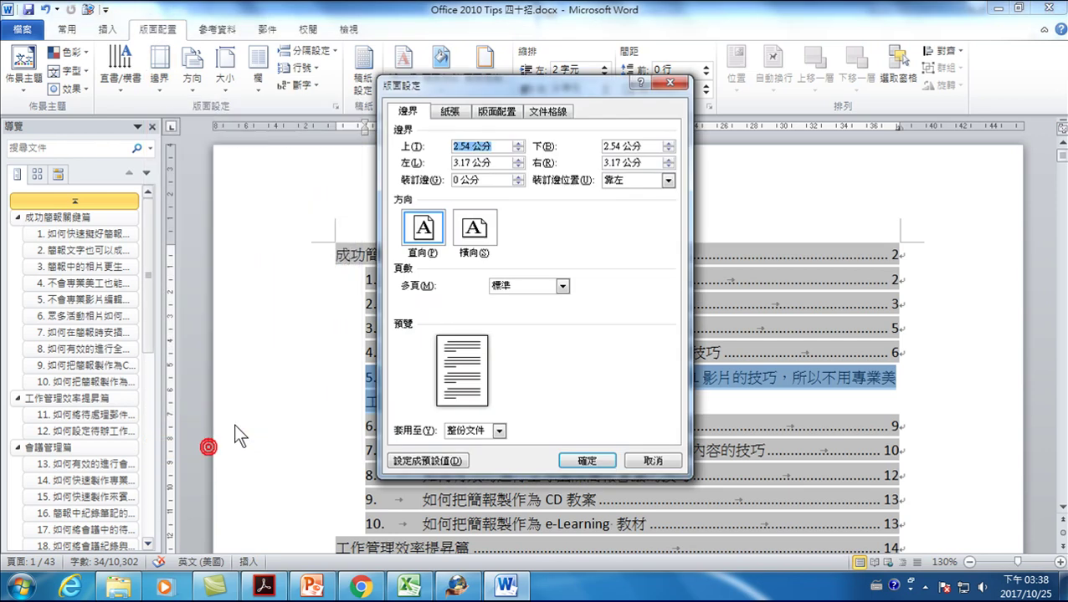
{"action": "double_click", "coordinate": [471, 162]}
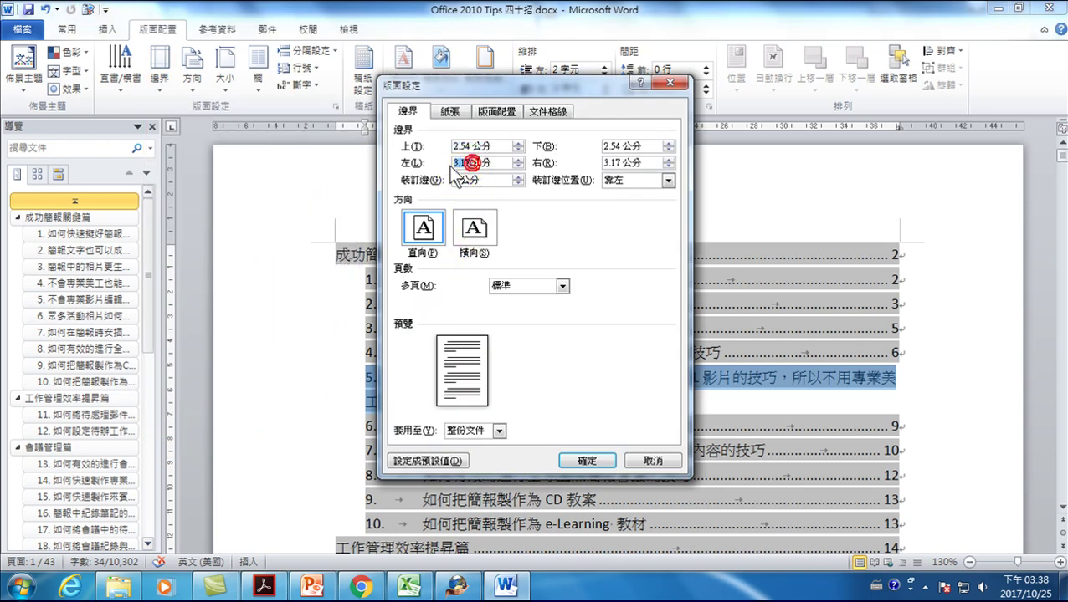
{"action": "type", "text": "2"}
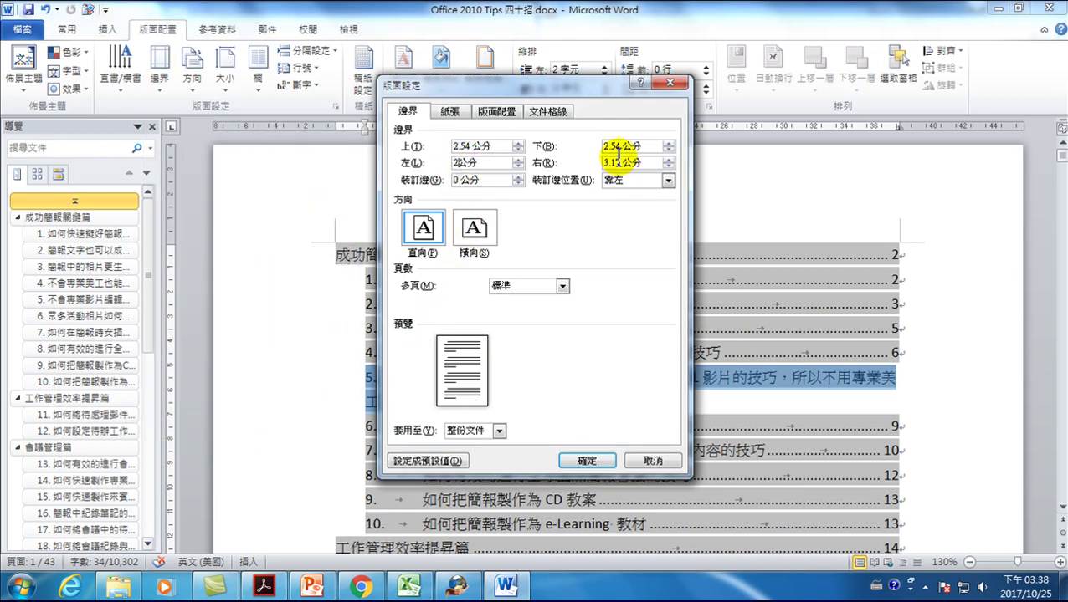
{"action": "double_click", "coordinate": [618, 162]}
{"action": "type", "text": "2"}
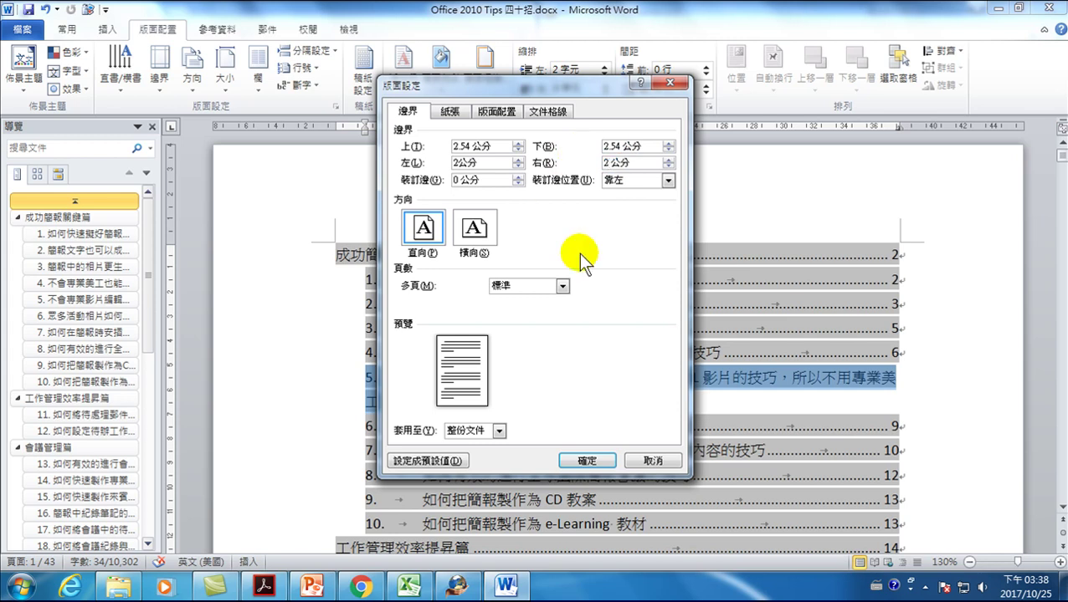
{"action": "left_click", "coordinate": [586, 460]}
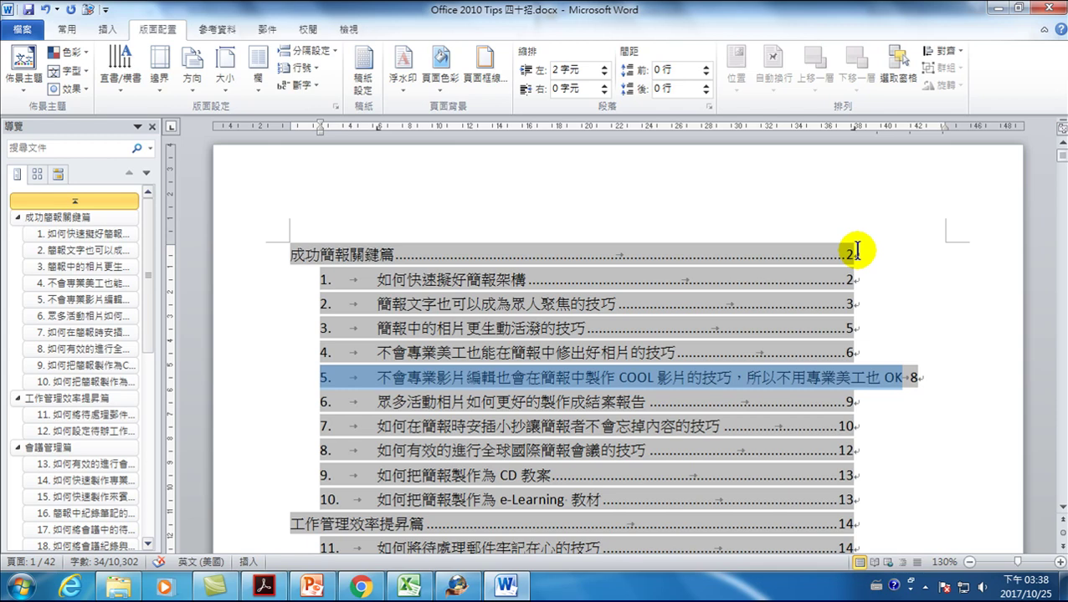
Drag the first TOC heading line's page-number tab stop out to the right margin.
{"action": "left_click", "coordinate": [855, 252]}
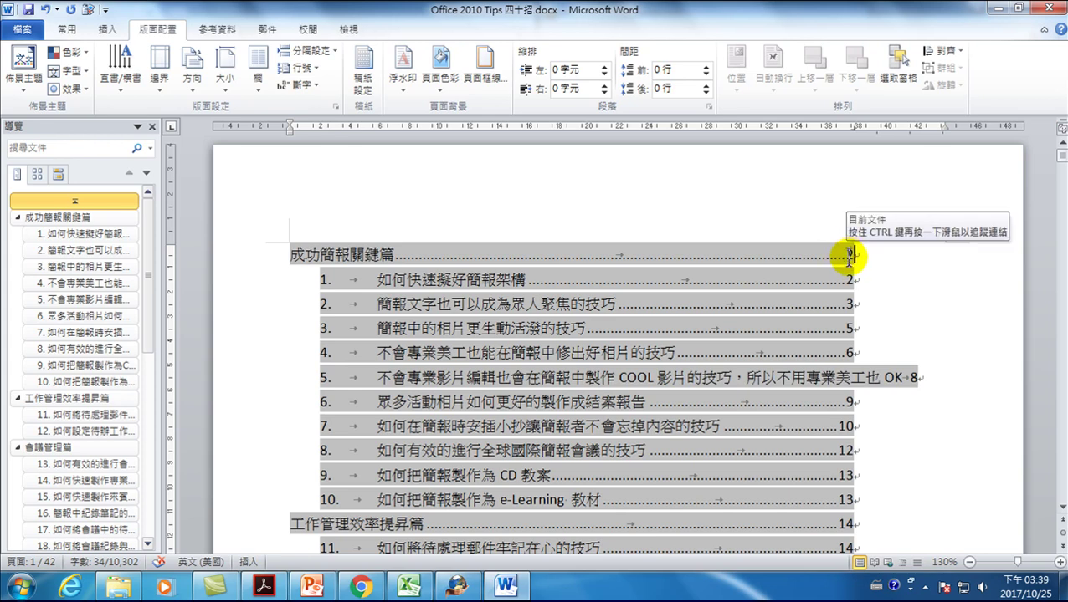
{"action": "left_click", "coordinate": [917, 375]}
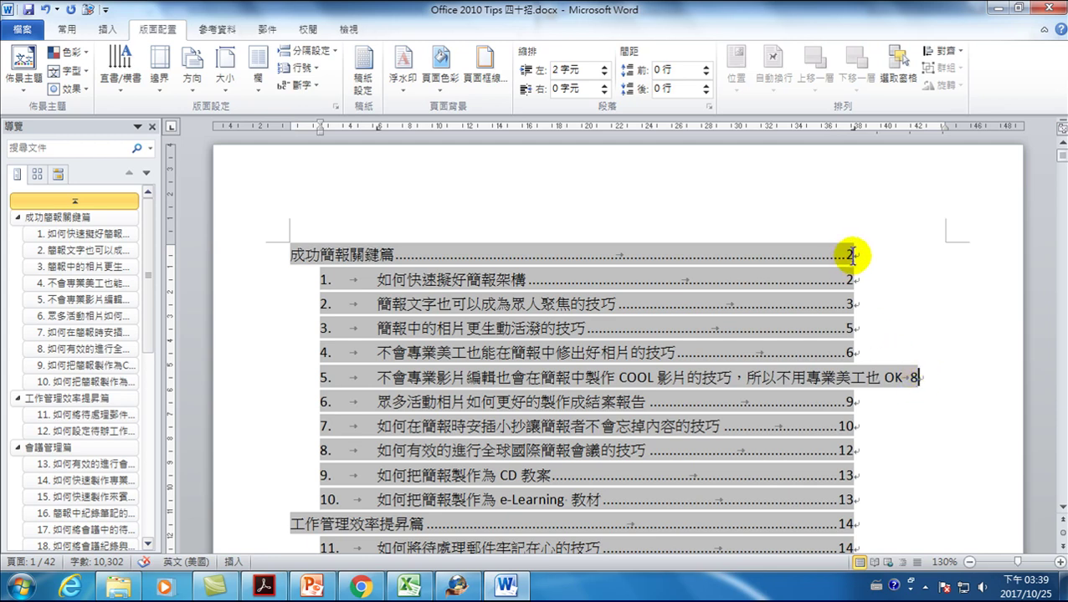
{"action": "left_click", "coordinate": [849, 251]}
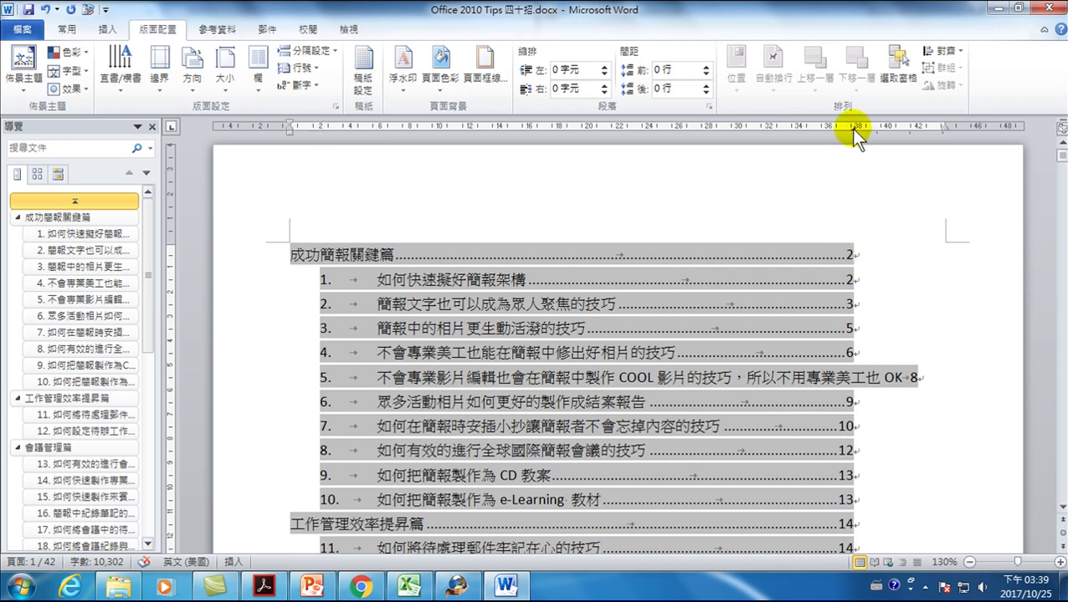
{"action": "mouse_move", "coordinate": [853, 130]}
{"action": "left_mouse_down"}
{"action": "mouse_move", "coordinate": [902, 142]}
{"action": "mouse_move", "coordinate": [928, 129]}
{"action": "left_mouse_up"}
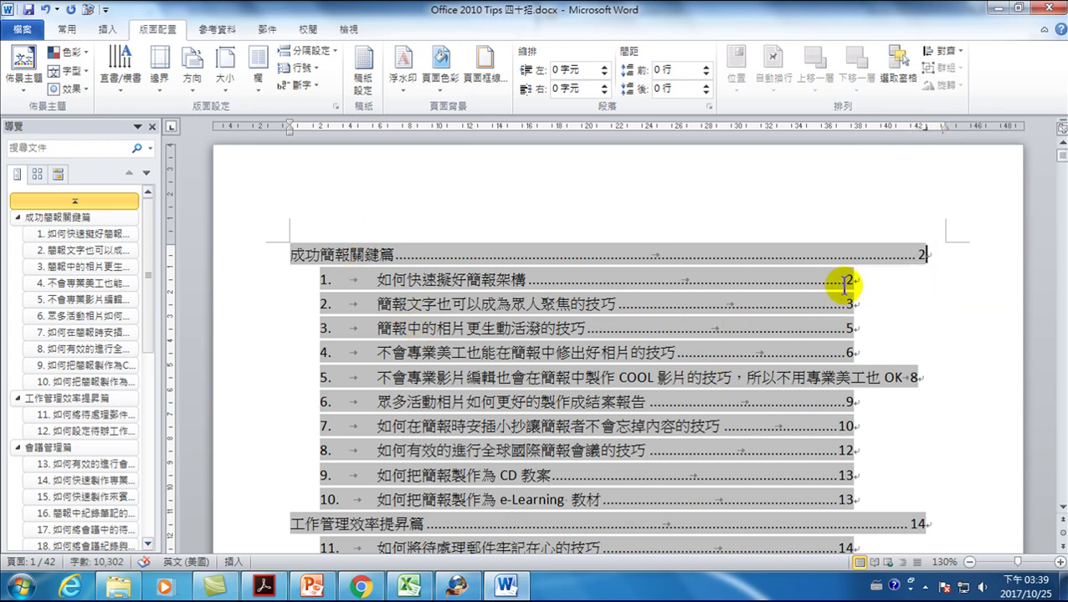
Update the 目錄 1 (TOC 1) style to match the adjusted first heading line via the Styles pane.
{"action": "left_click", "coordinate": [67, 32]}
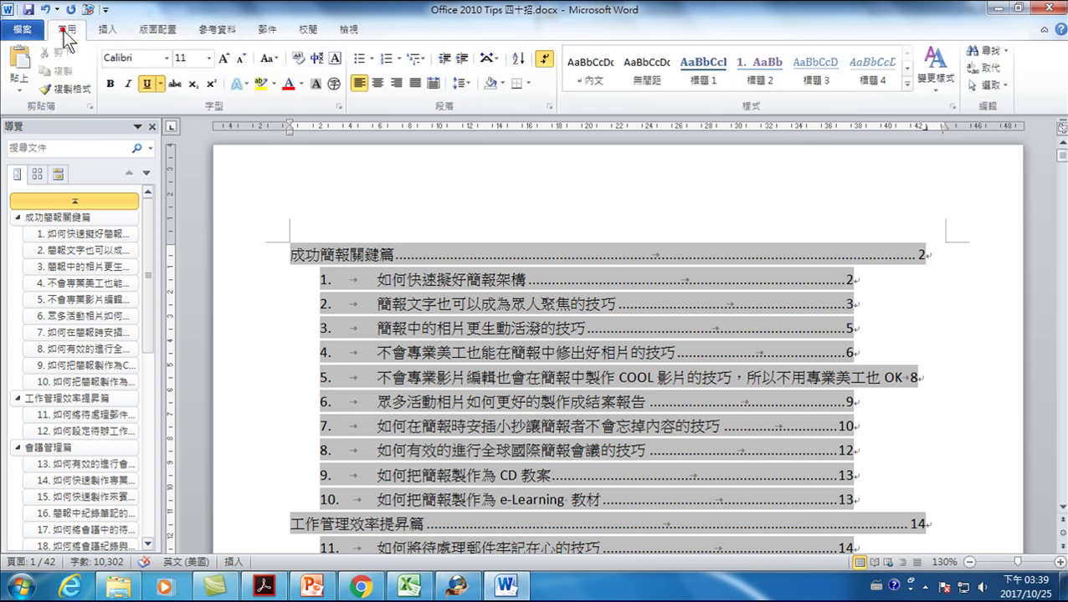
{"action": "left_click", "coordinate": [952, 106]}
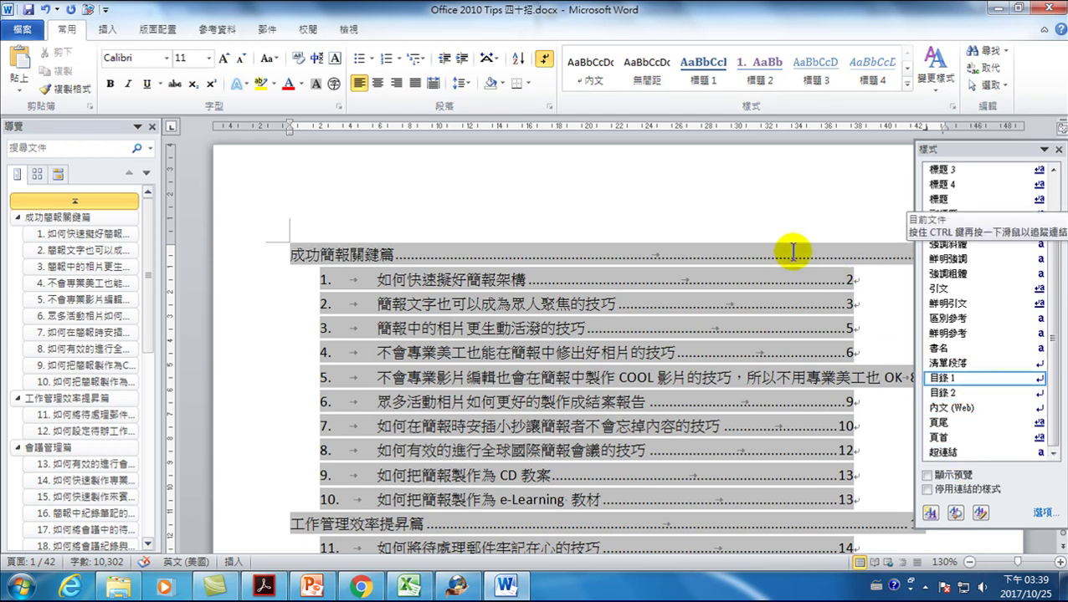
{"action": "left_click", "coordinate": [1037, 379]}
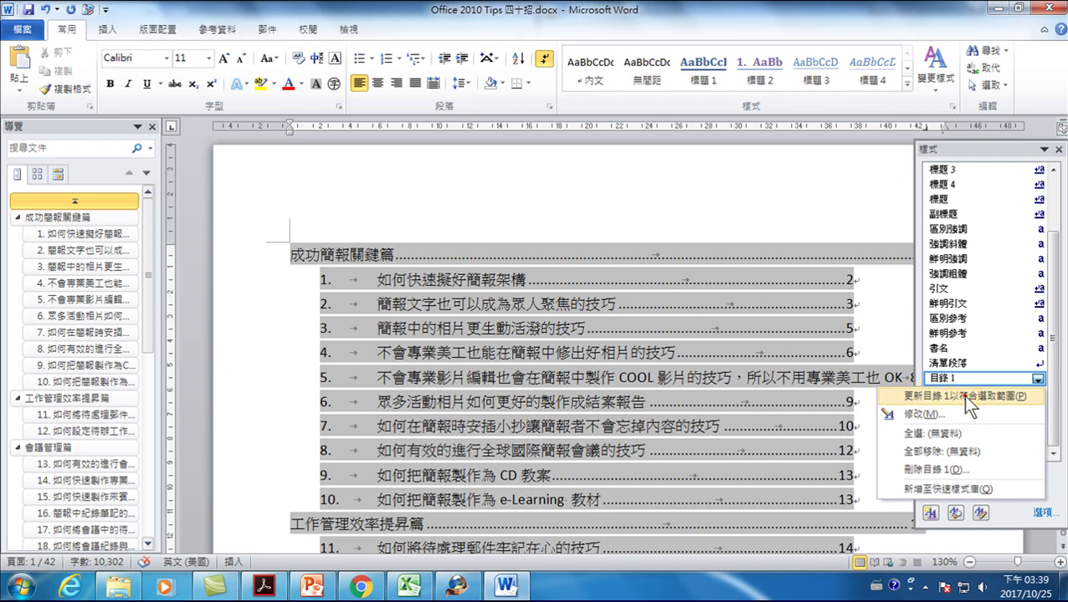
{"action": "left_click", "coordinate": [962, 397]}
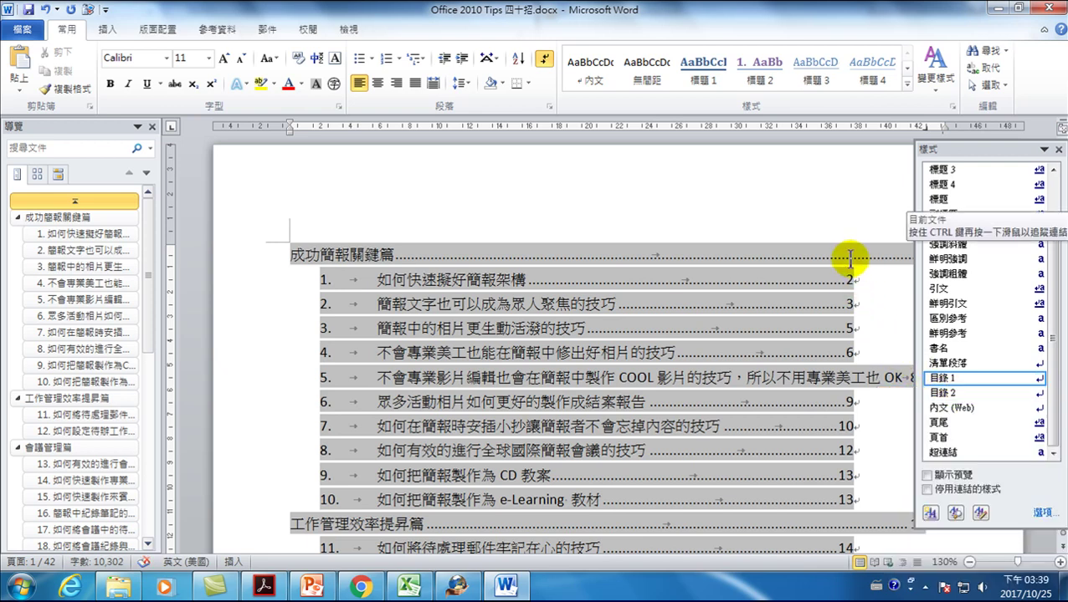
{"action": "left_click", "coordinate": [790, 276]}
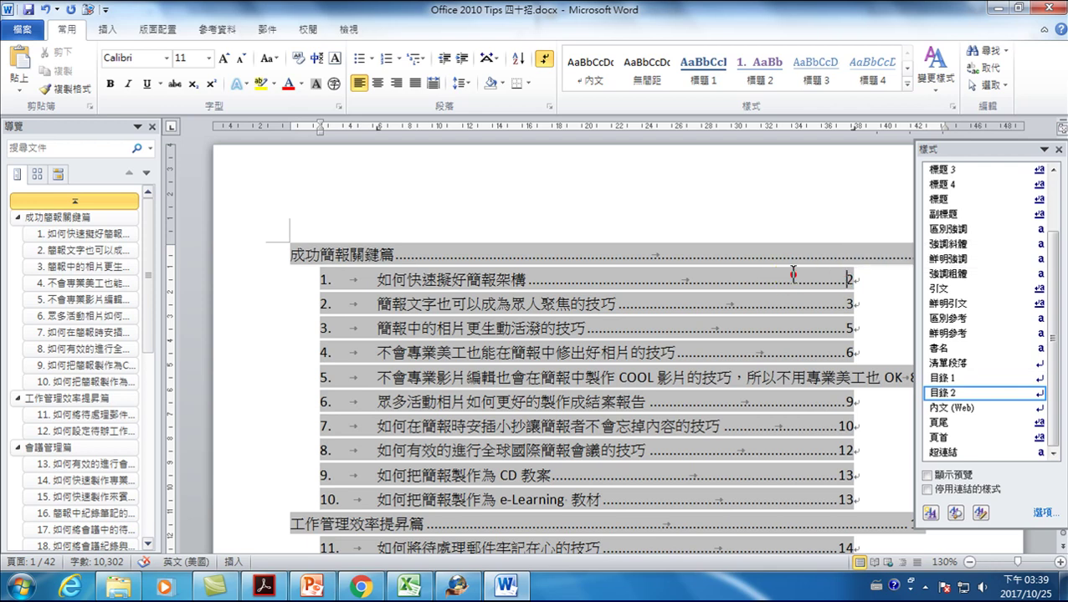
Float the Styles pane and move the first numbered entry's tab stop to the right margin.
{"action": "left_click_drag", "start_coordinate": [1018, 150], "coordinate": [591, 152]}
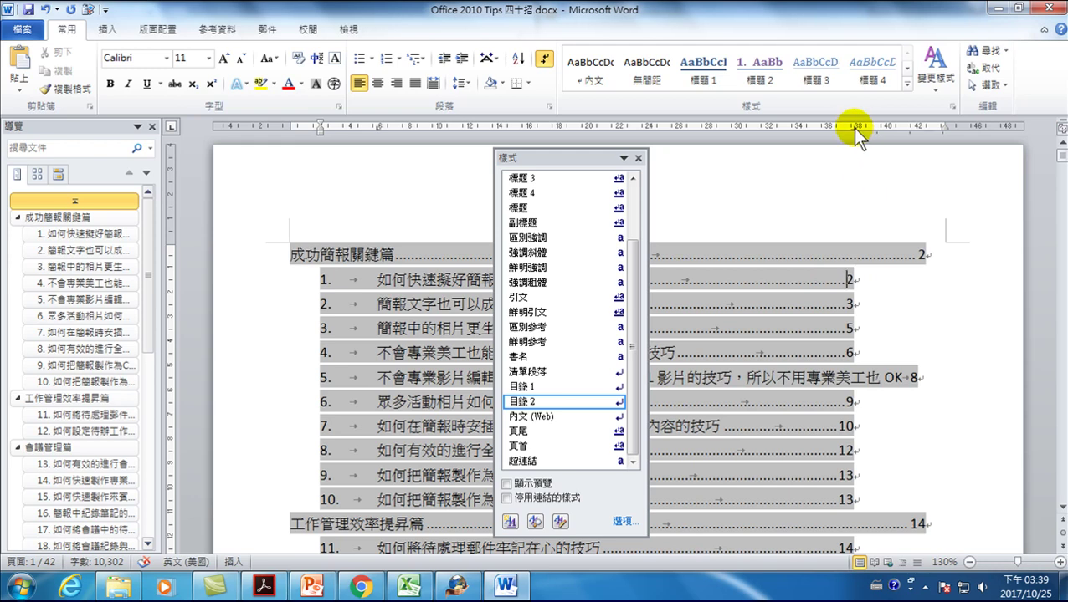
{"action": "left_click_drag", "start_coordinate": [852, 128], "coordinate": [924, 133]}
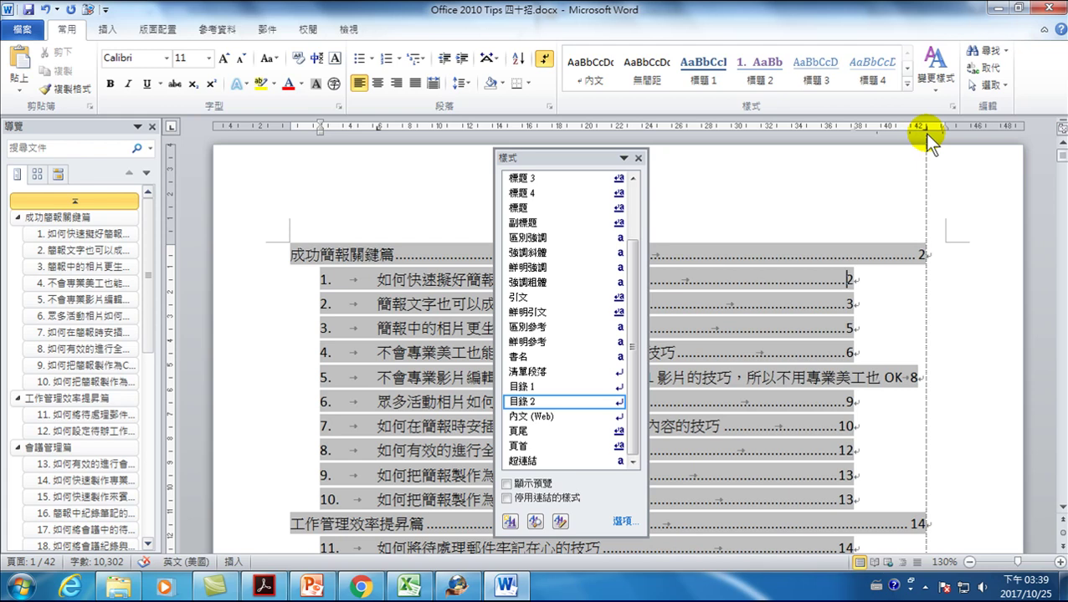
{"action": "left_click_drag", "start_coordinate": [924, 133], "coordinate": [923, 133]}
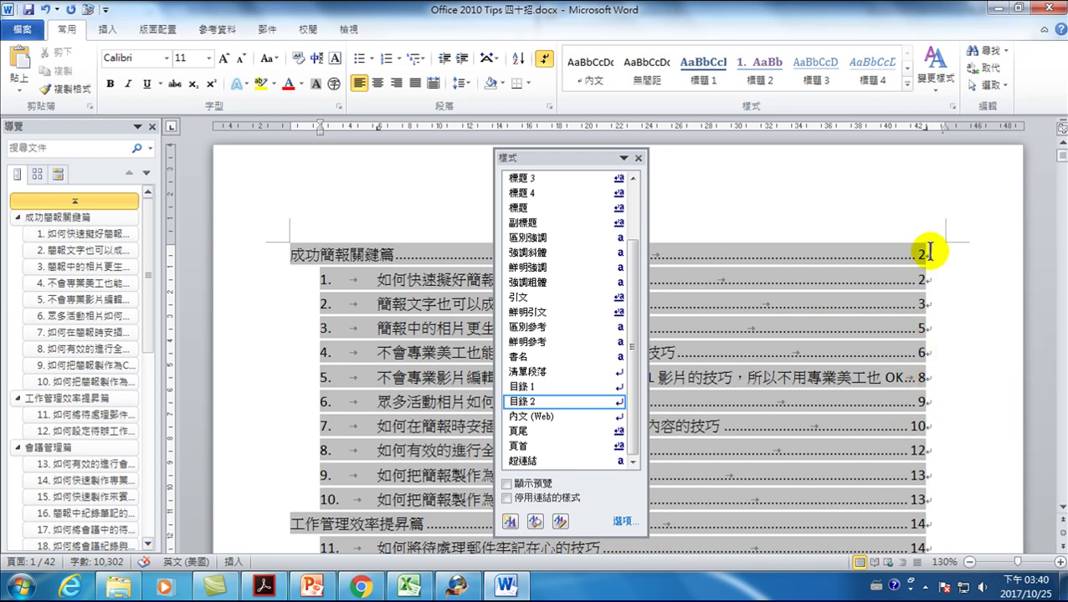
Update the TOC 2 style to match the adjusted entry, close the Styles pane, and review the result.
{"action": "left_click", "coordinate": [619, 405]}
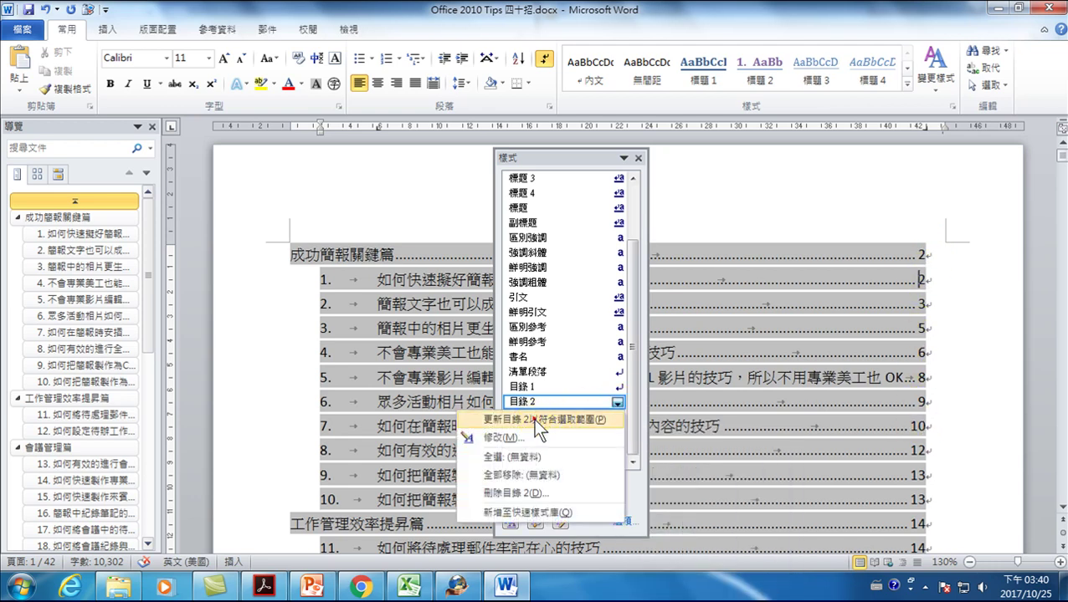
{"action": "left_click", "coordinate": [535, 418]}
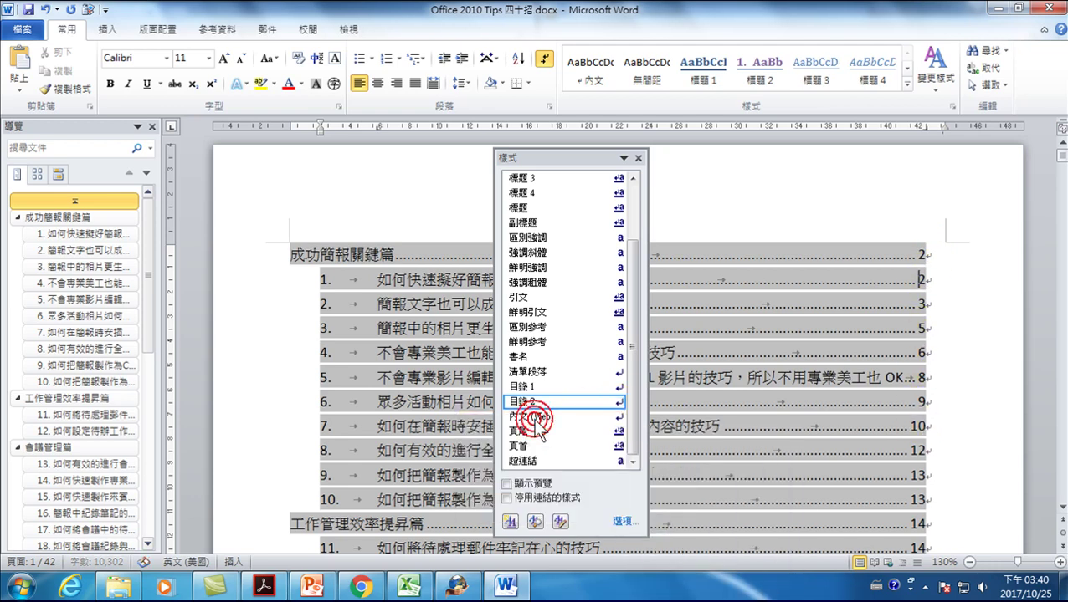
{"action": "left_click", "coordinate": [638, 157]}
{"action": "scroll", "coordinate": [734, 350], "scroll_direction": "down", "scroll_amount": 1}
{"action": "scroll", "coordinate": [734, 350], "scroll_direction": "up", "scroll_amount": 2}
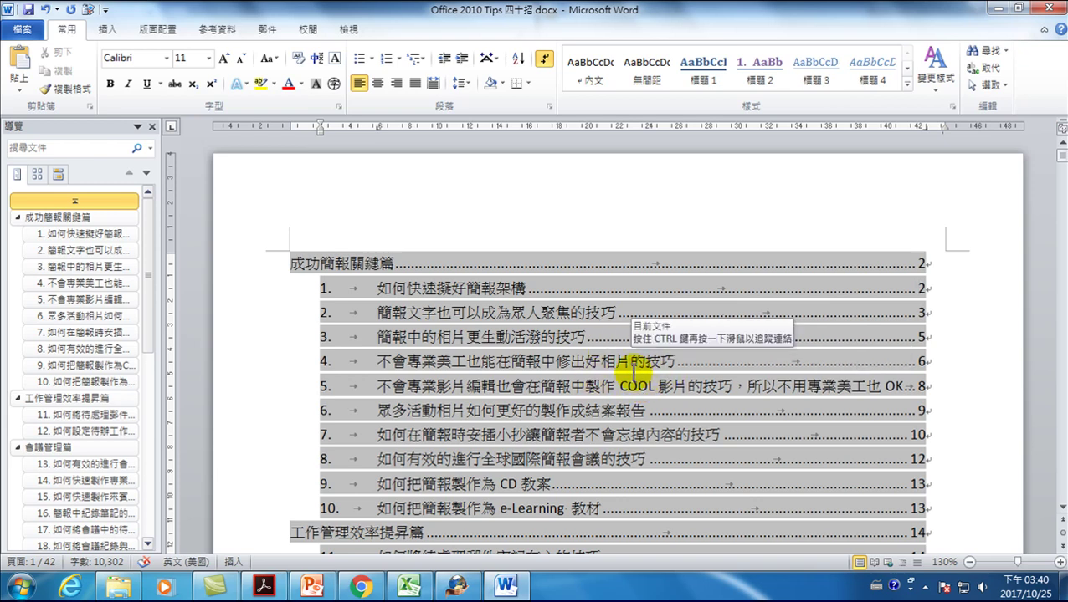
{"action": "scroll", "coordinate": [686, 389], "scroll_direction": "down", "scroll_amount": 3}
{"action": "scroll", "coordinate": [680, 389], "scroll_direction": "up", "scroll_amount": 3}
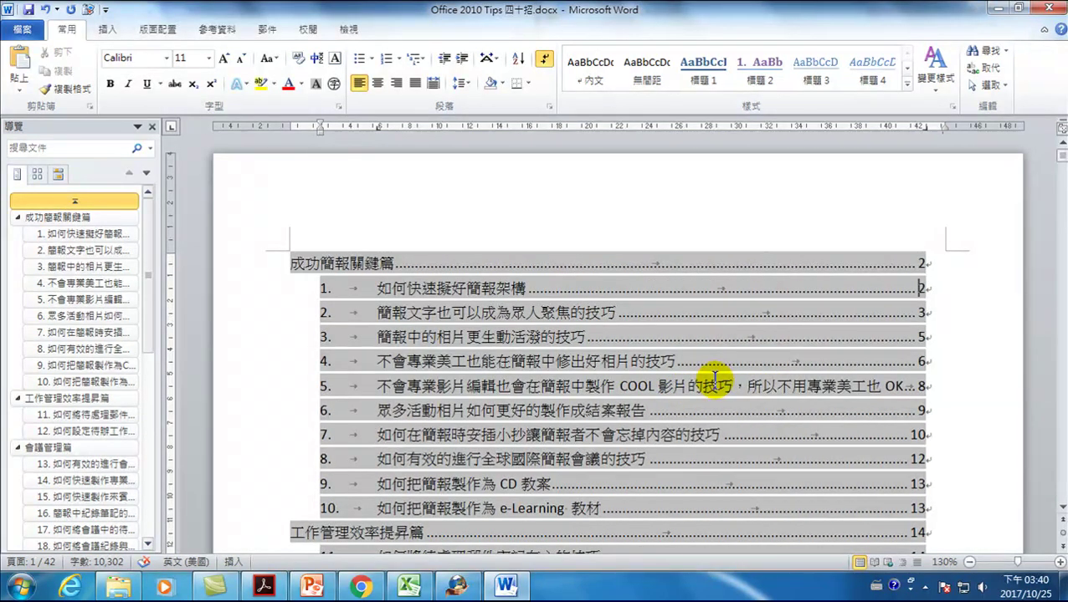